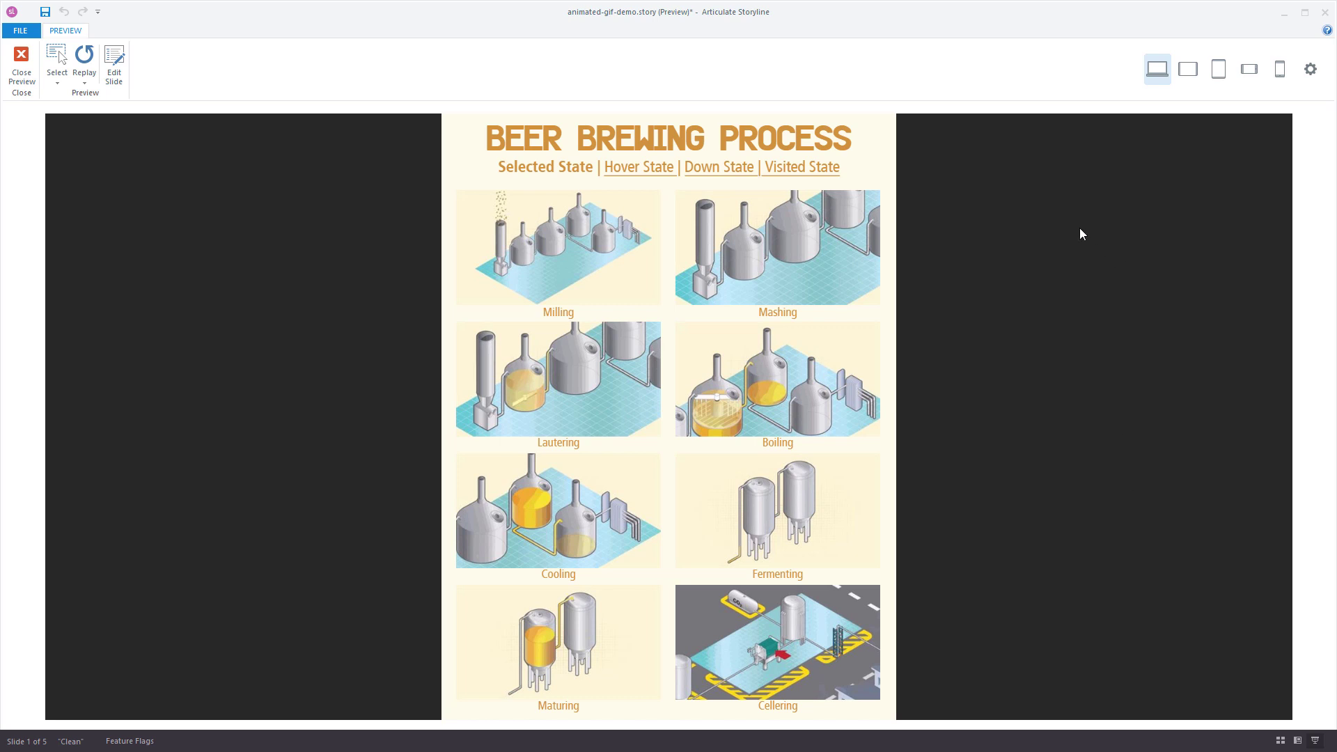
- On the Selected State slide, select Milling, Mashing, Lautering and Fermenting, then go to Hover and Down State slides
left_click(552, 167)
left_click(572, 252)
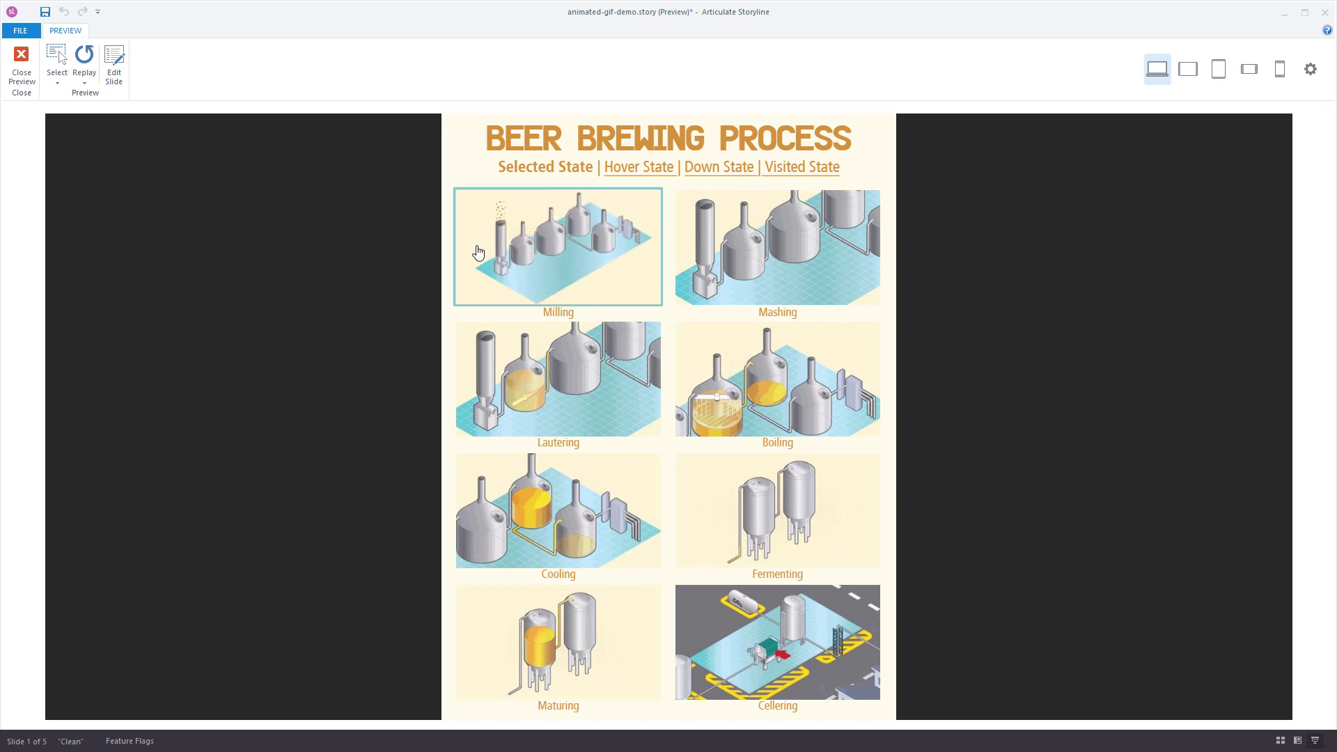
left_click(768, 275)
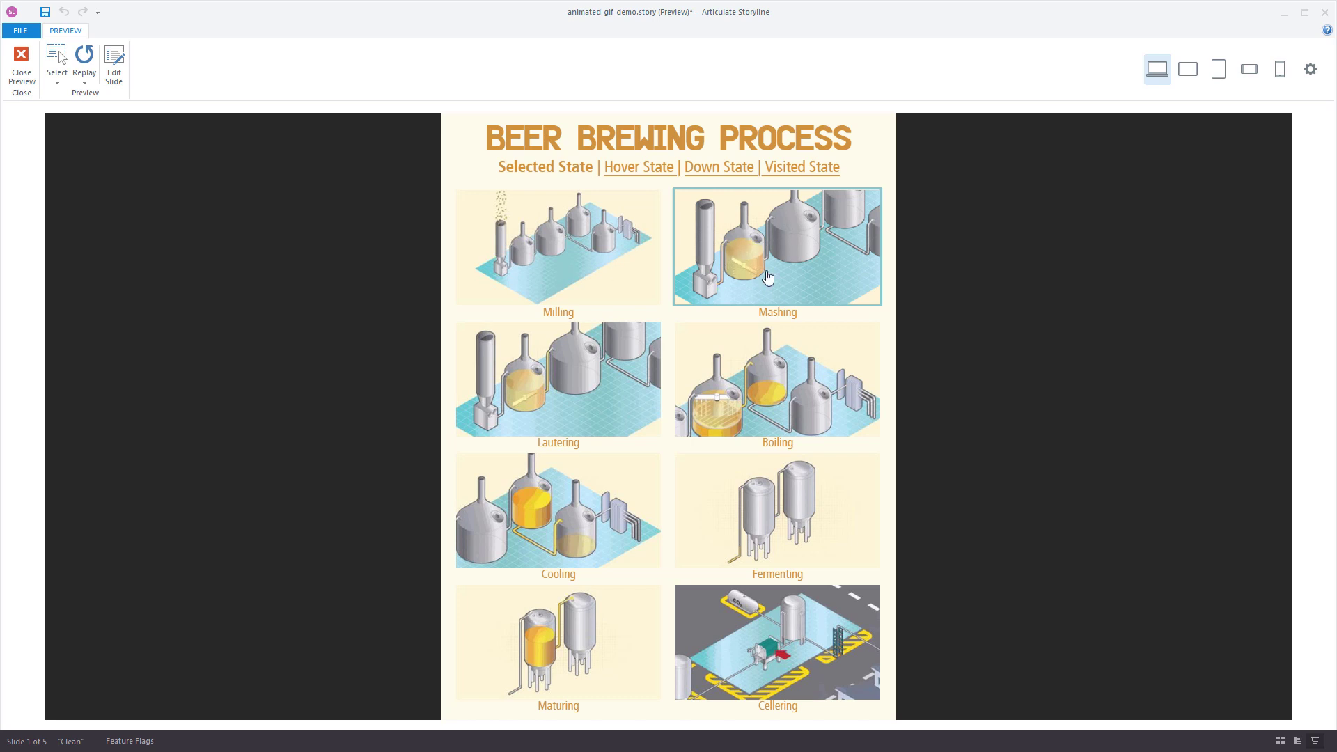
left_click(569, 395)
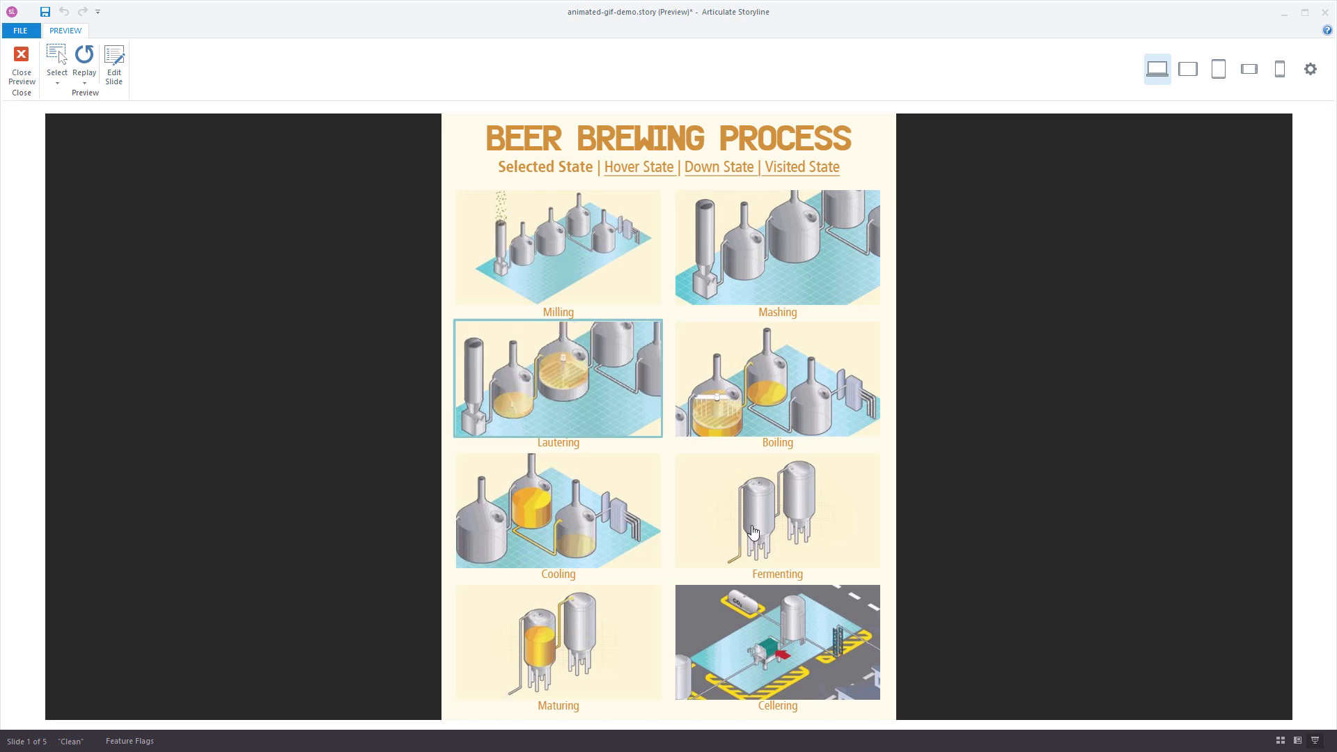
left_click(782, 527)
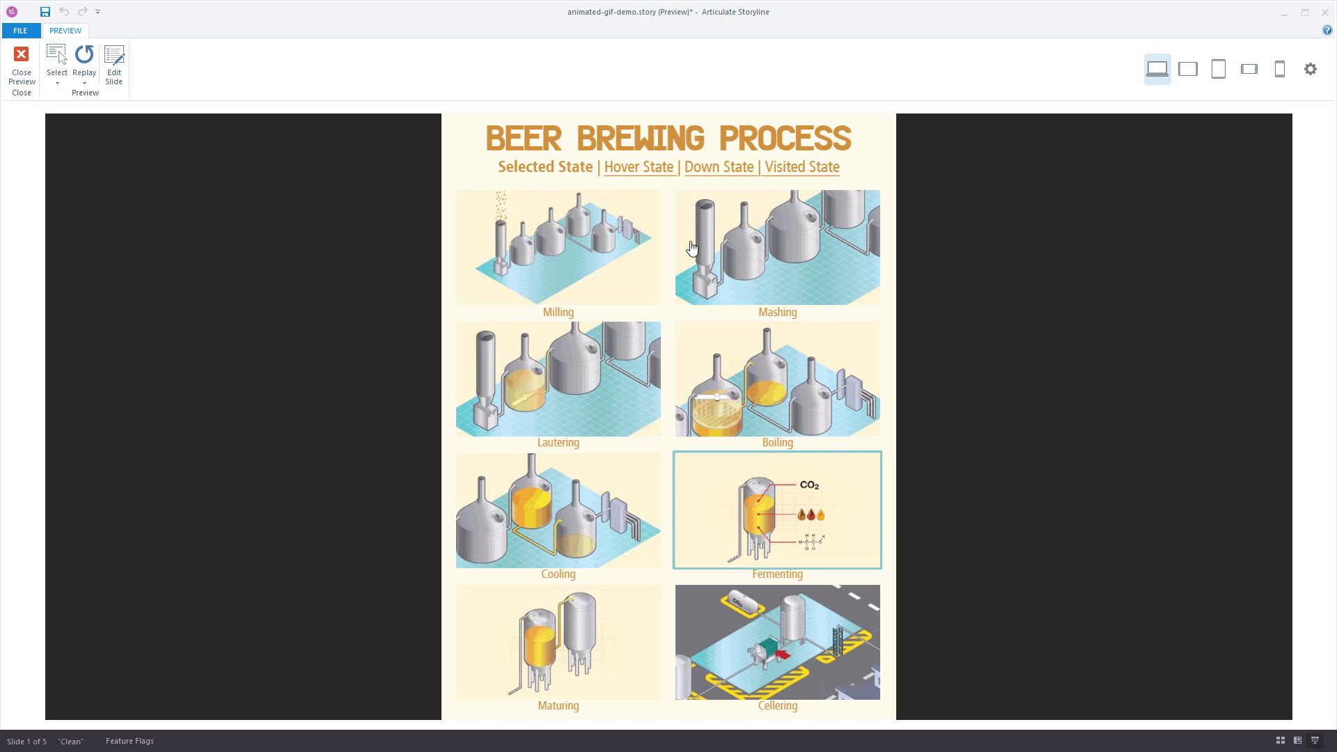
left_click(639, 168)
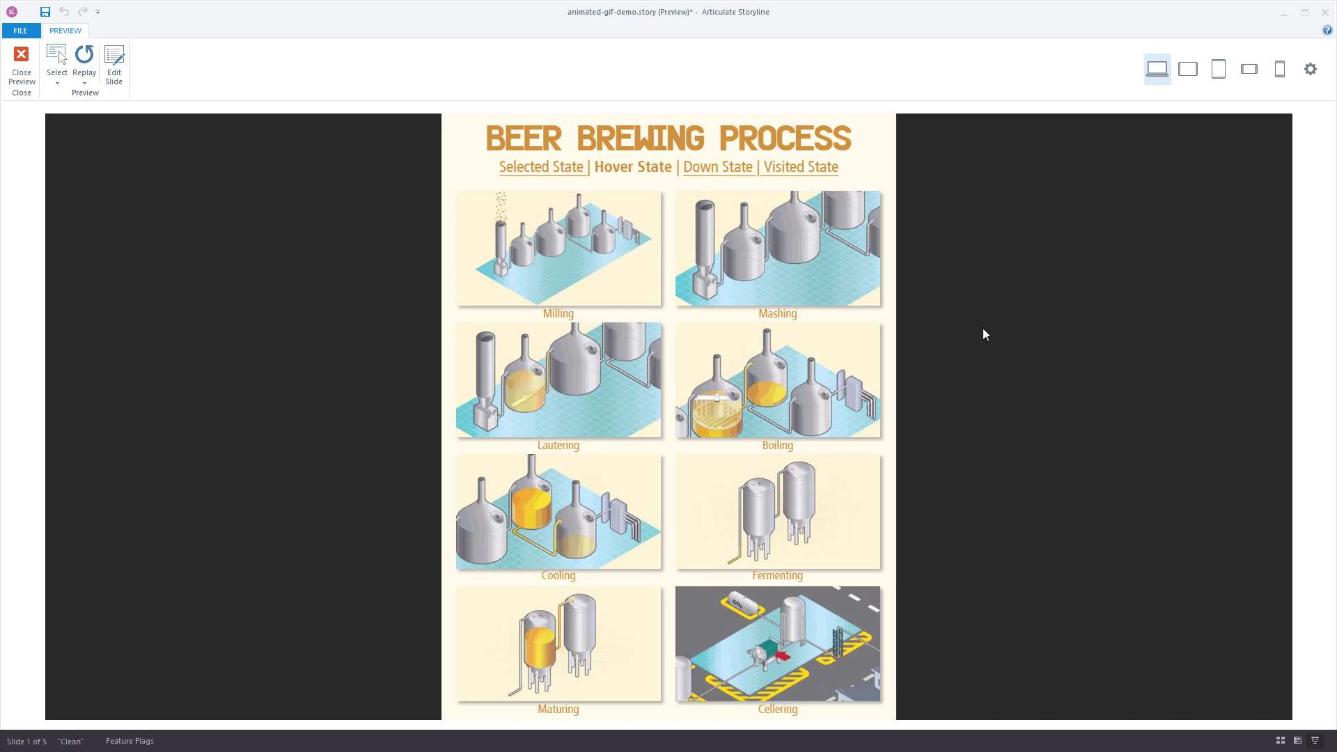
left_click(724, 170)
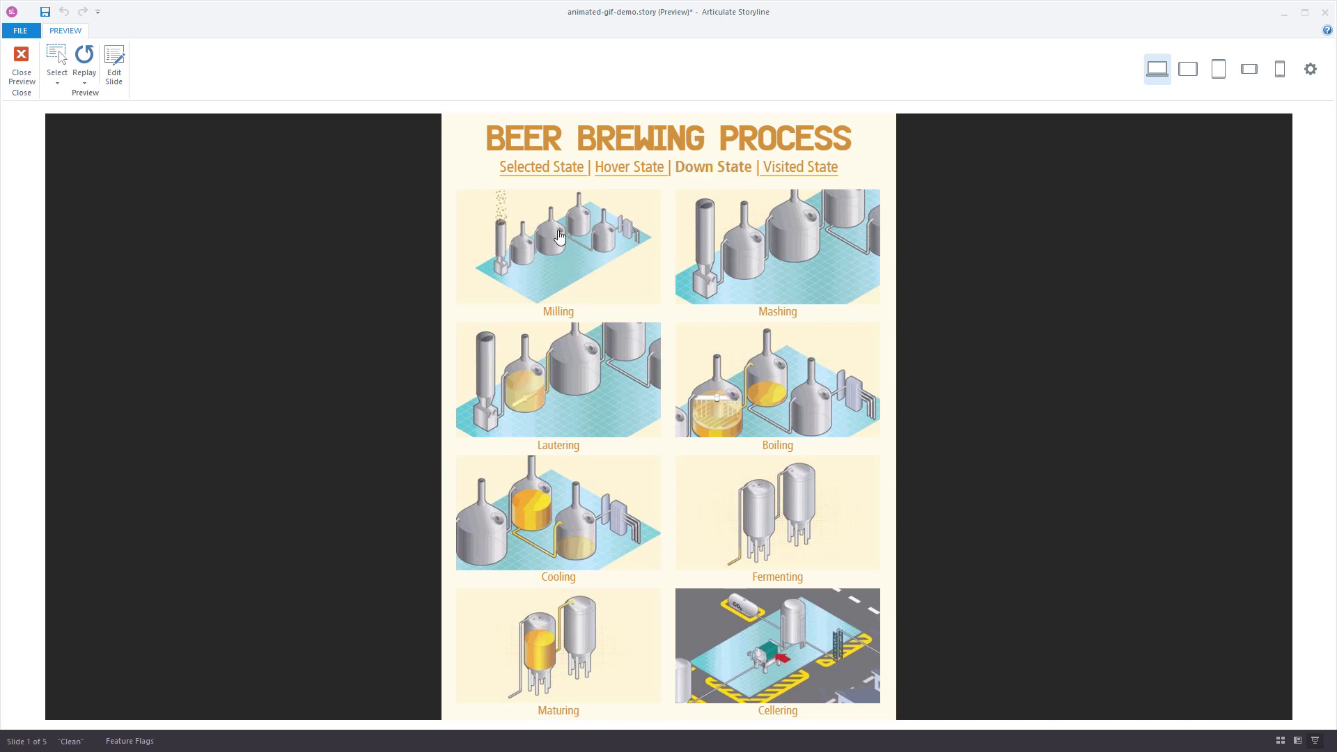
- Press the Milling, Mashing and Boiling images to show their down states, then go to the Visited State slide
left_click(623, 263)
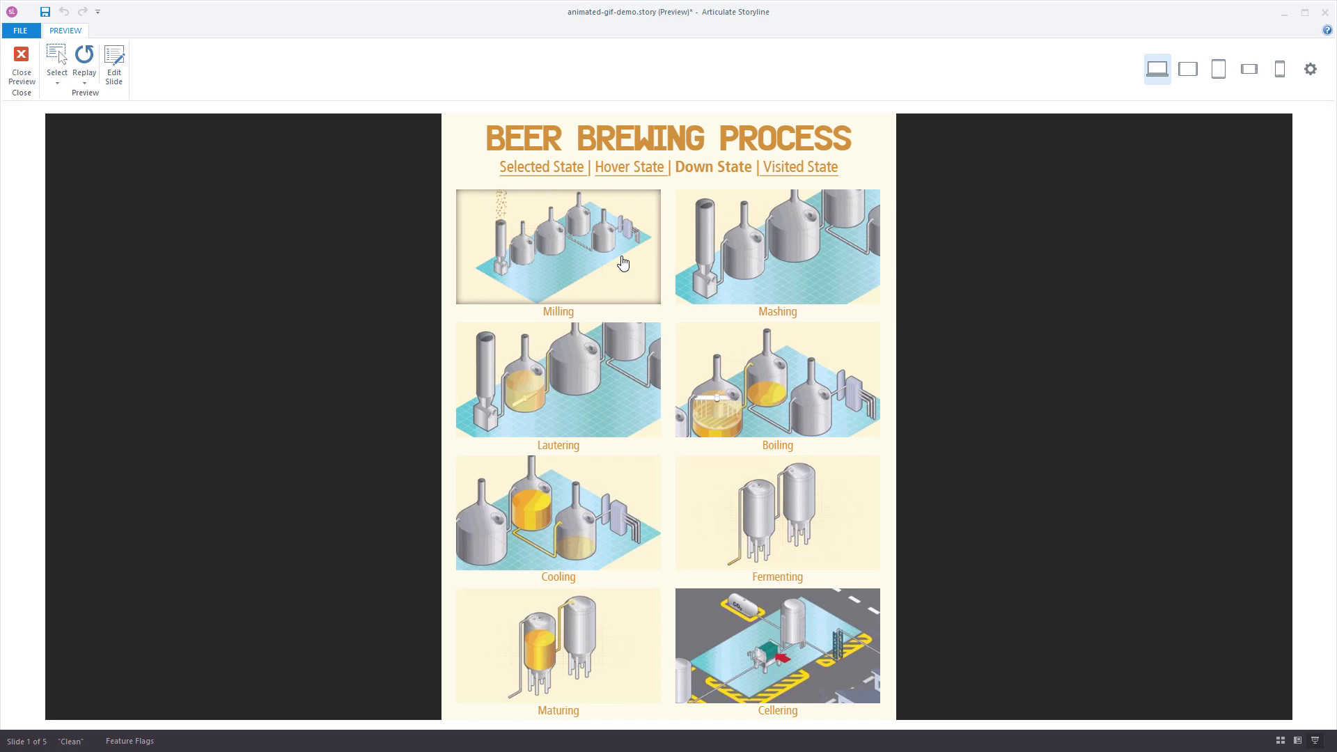
left_click(622, 263)
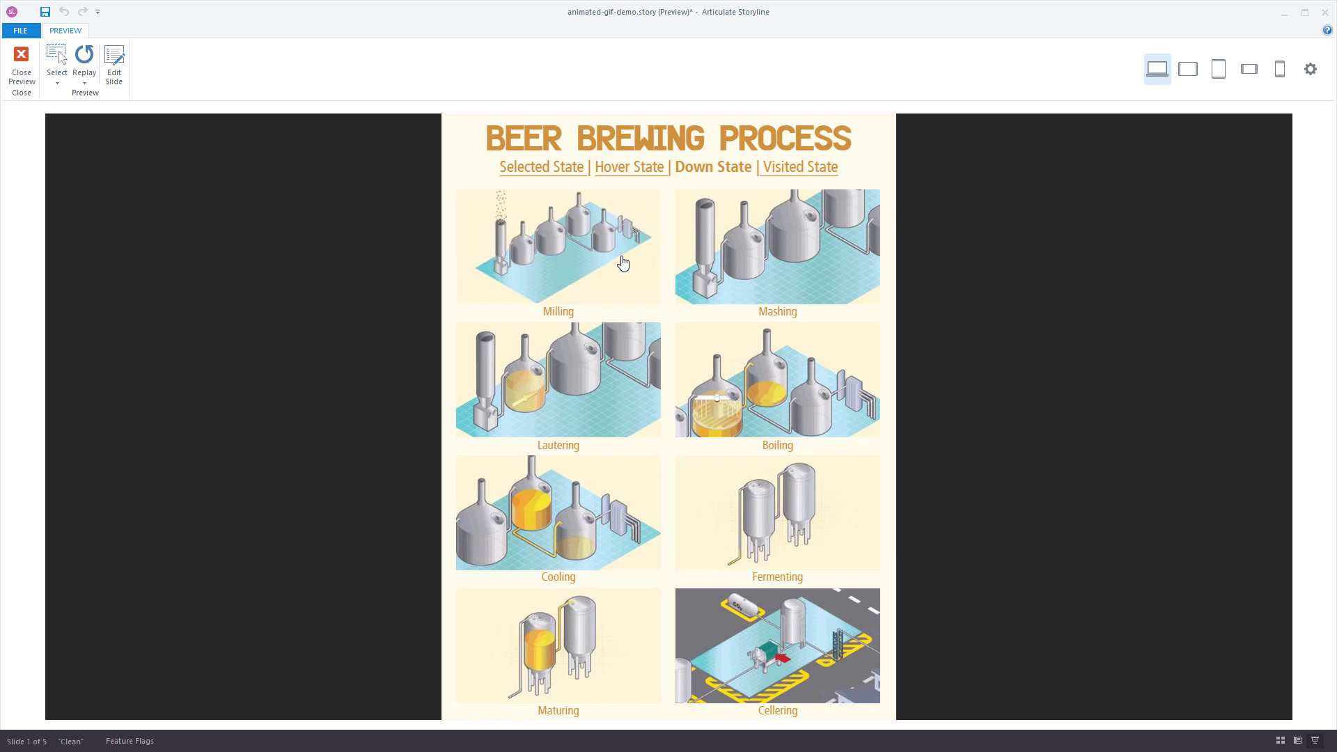
left_click(780, 266)
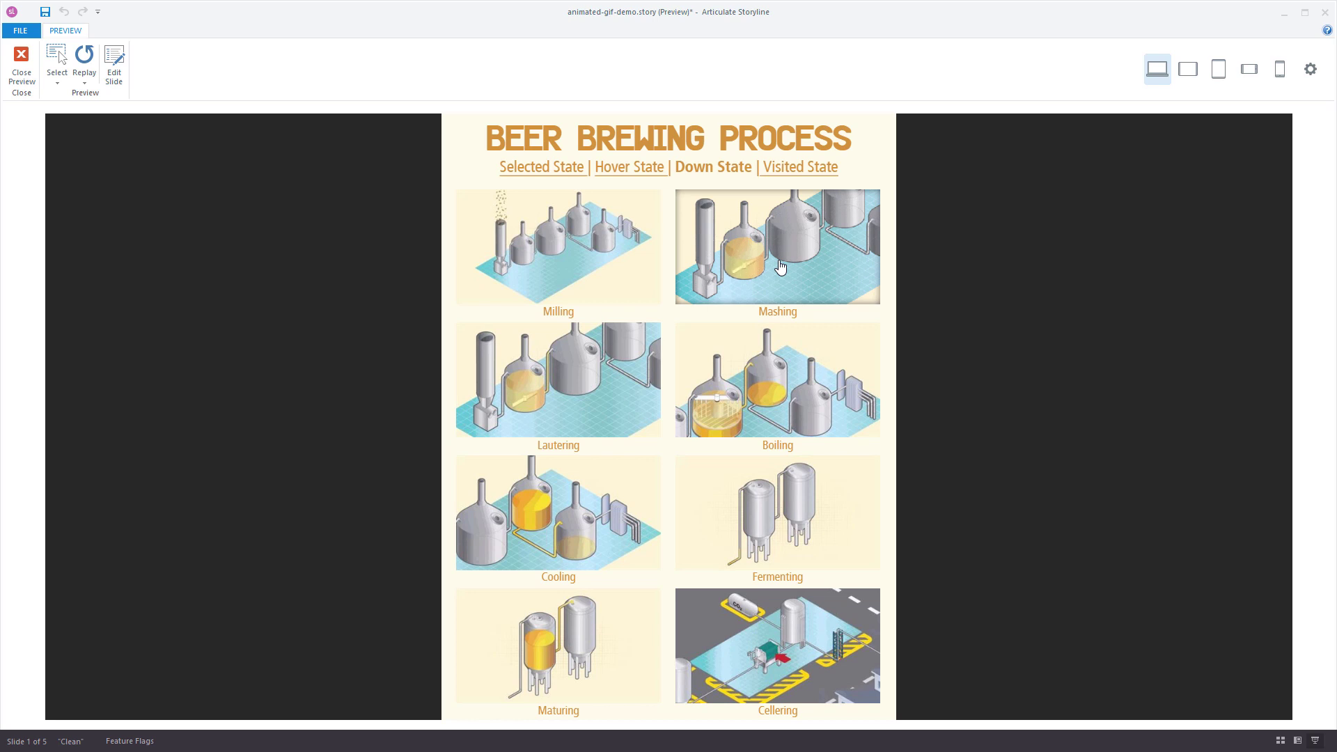
left_click(637, 167)
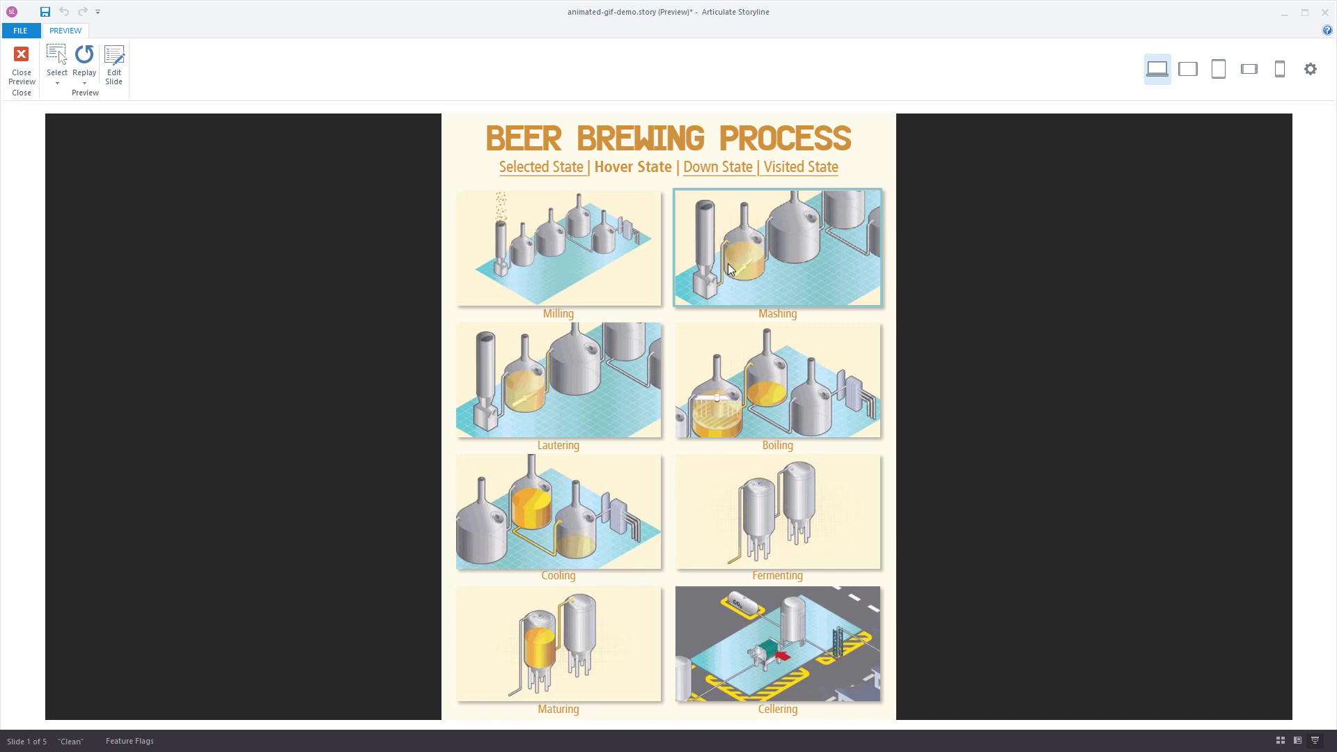
left_click(718, 167)
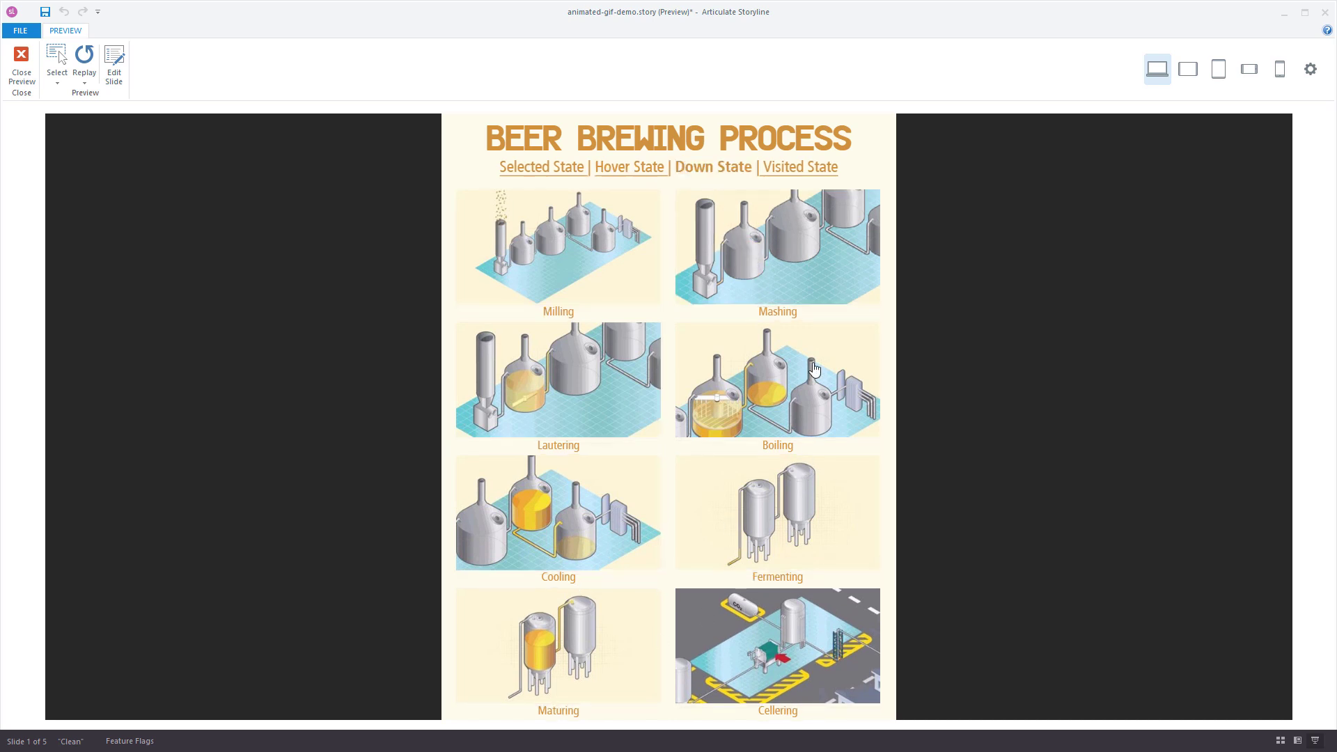
left_click(801, 388)
left_click(799, 171)
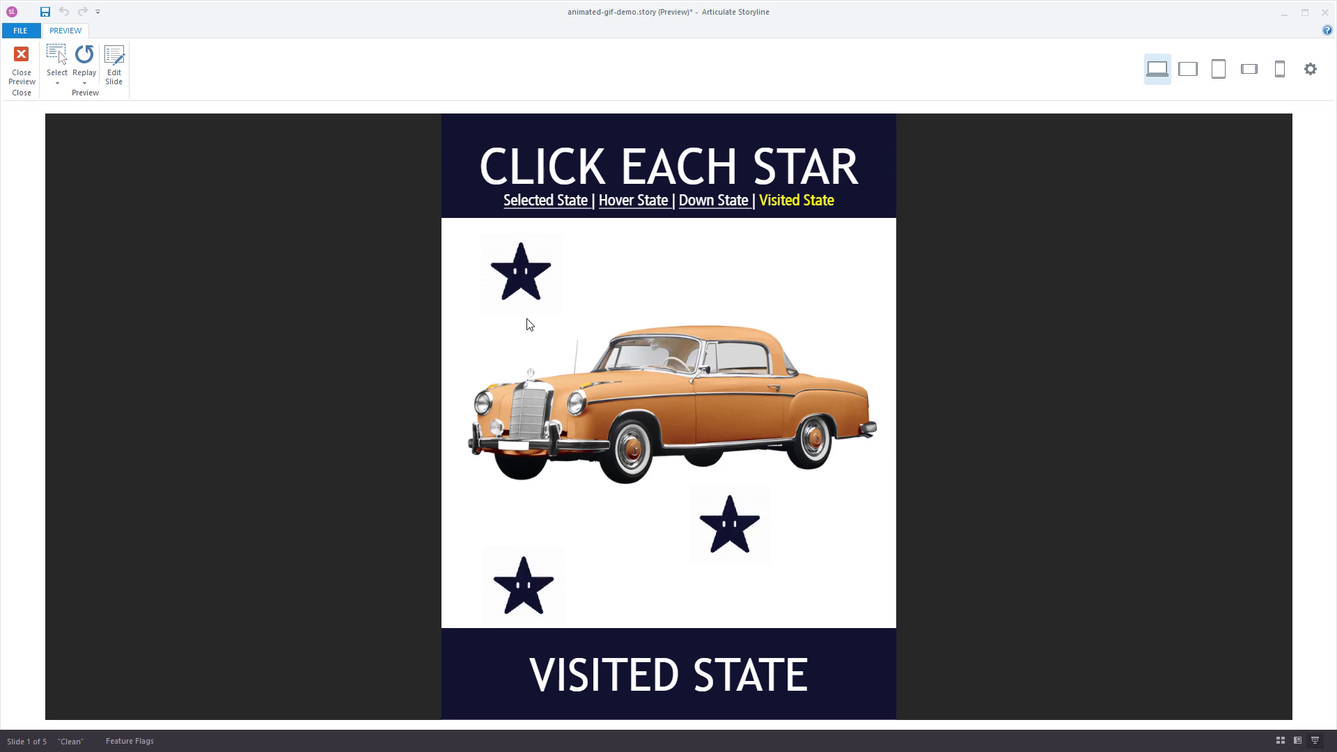
- Visit the three stars to reveal HOOD, TRUNK and TIRE, then close the preview and open slide 1.2
left_click(525, 279)
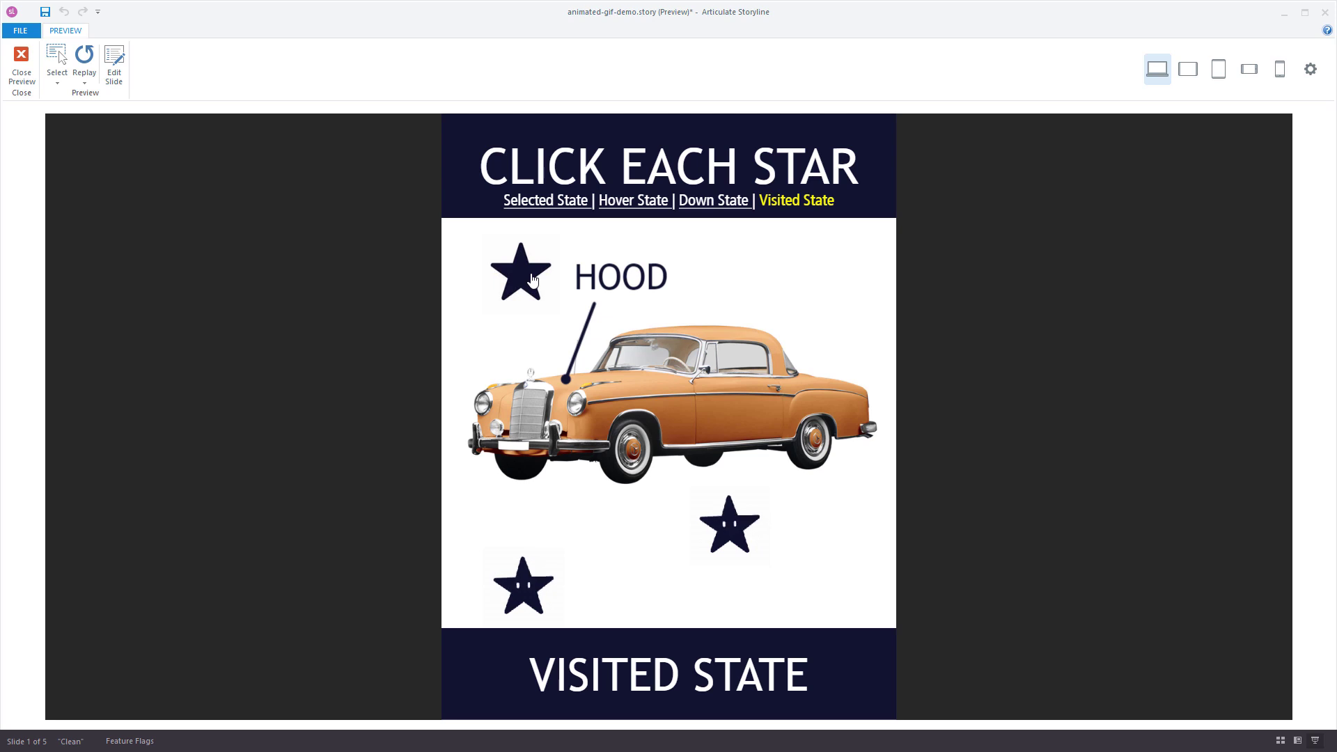
left_click(703, 535)
left_click(542, 591)
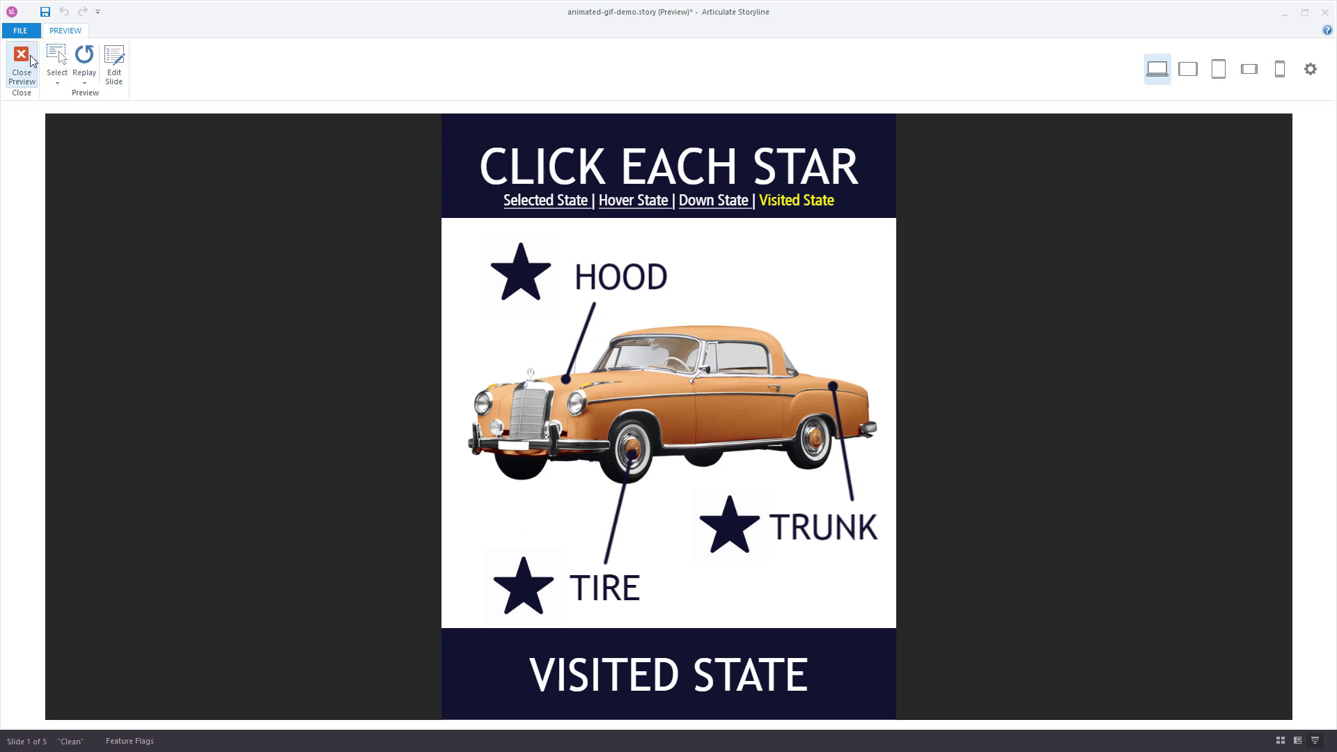
left_click(22, 73)
double_click(433, 298)
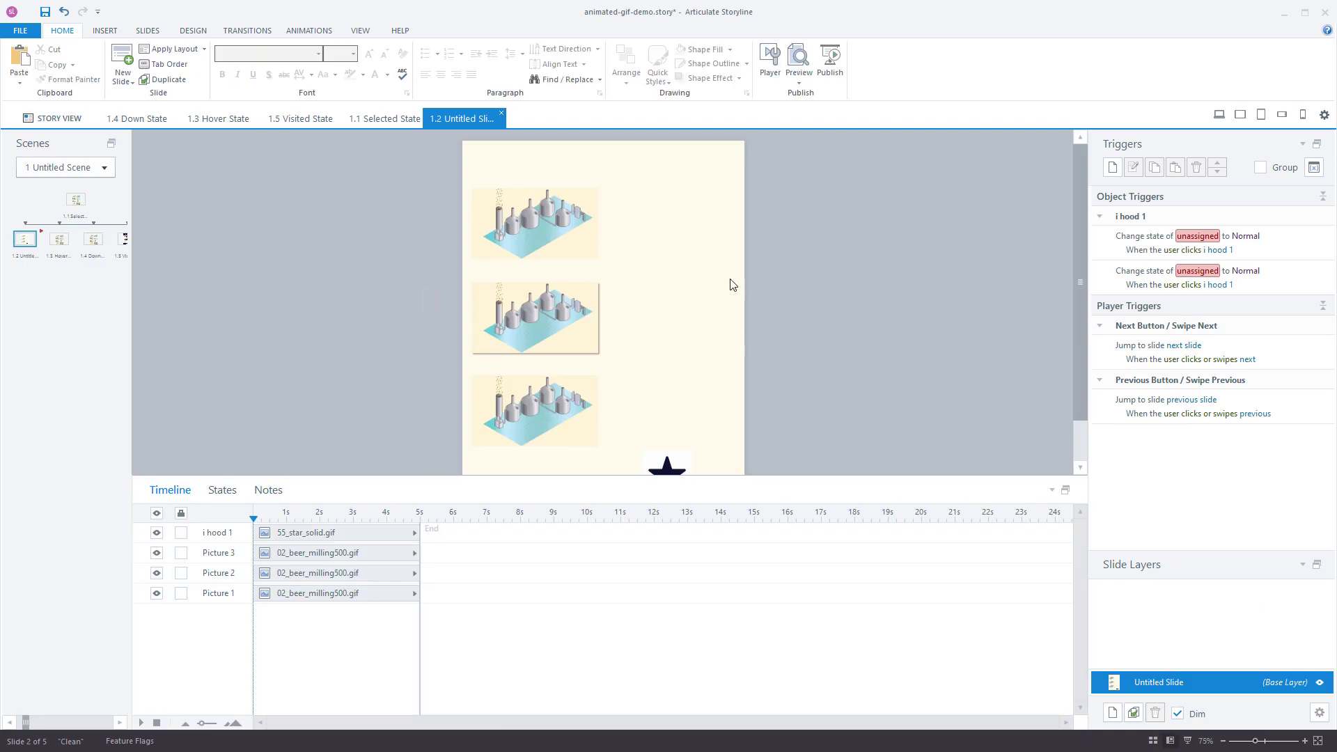
- Compare the top Milling picture's Normal and Selected states, editing the Selected state in the States panel
left_click(564, 221)
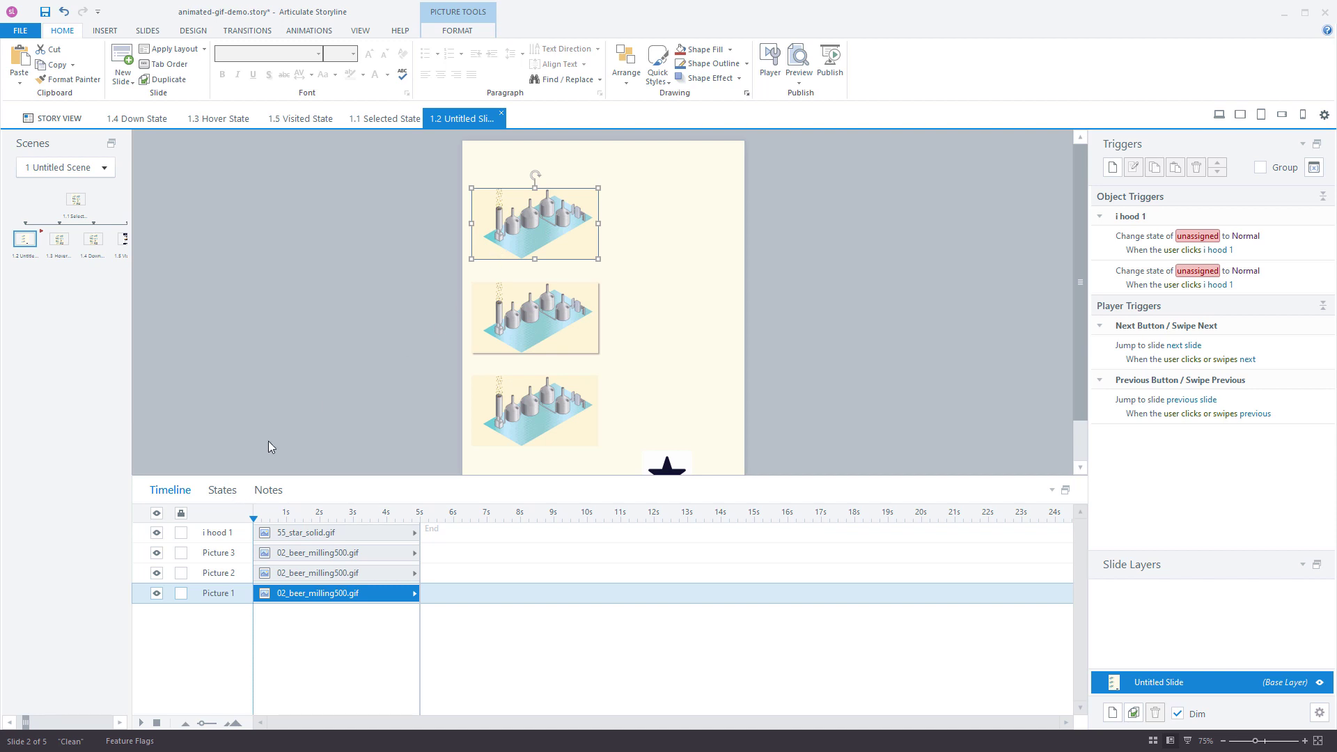
left_click(214, 491)
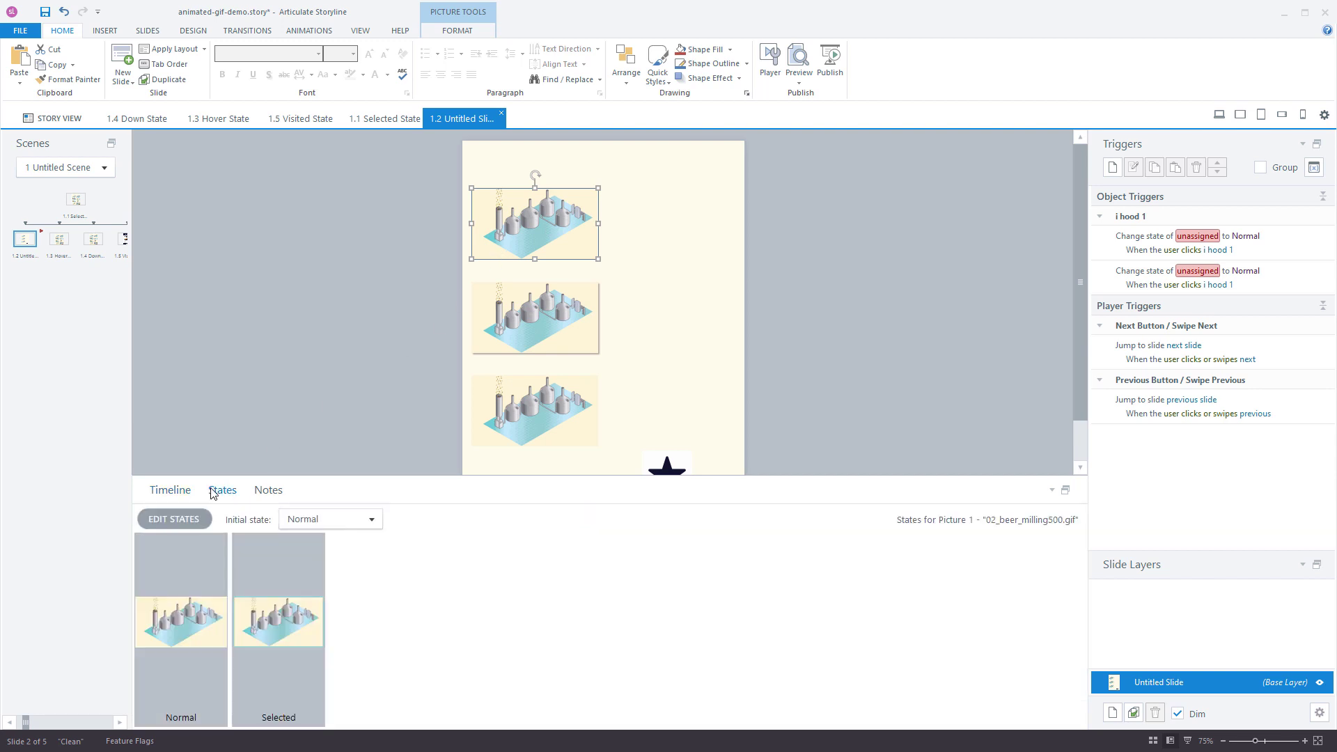
left_click(172, 636)
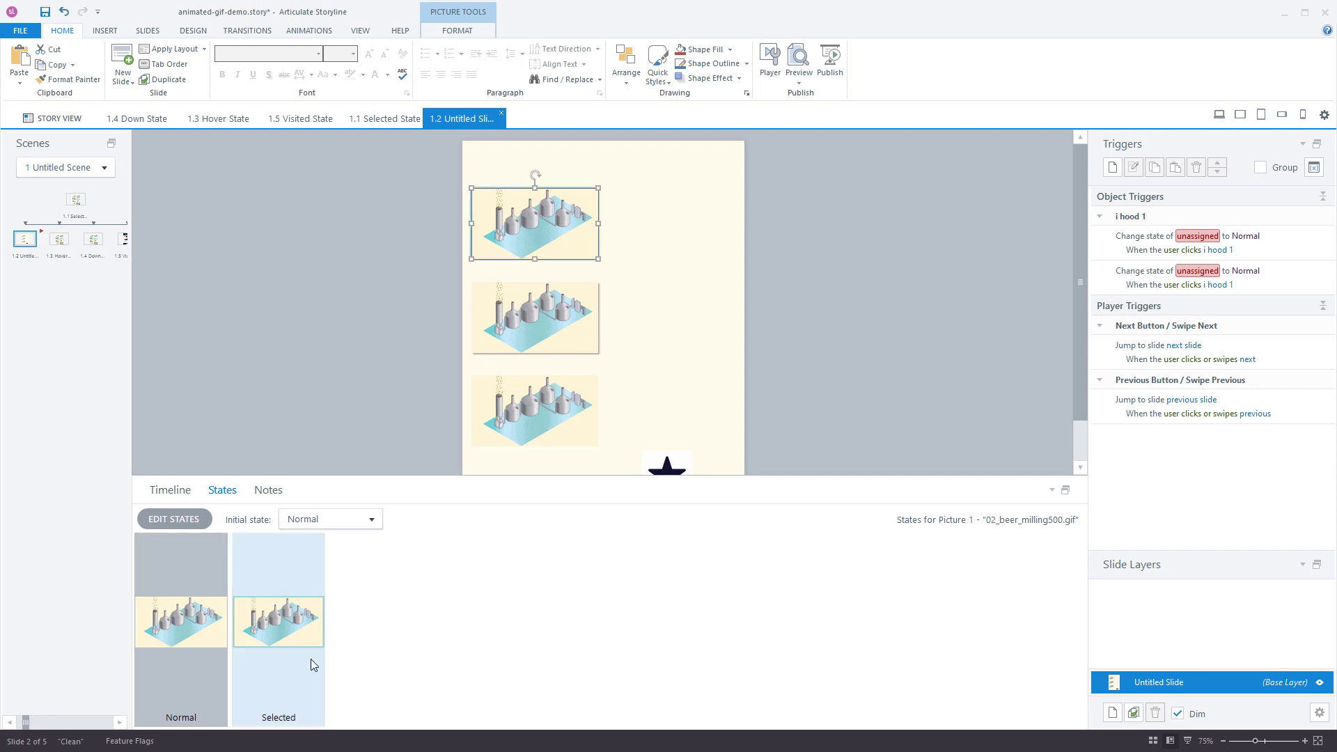
double_click(284, 628)
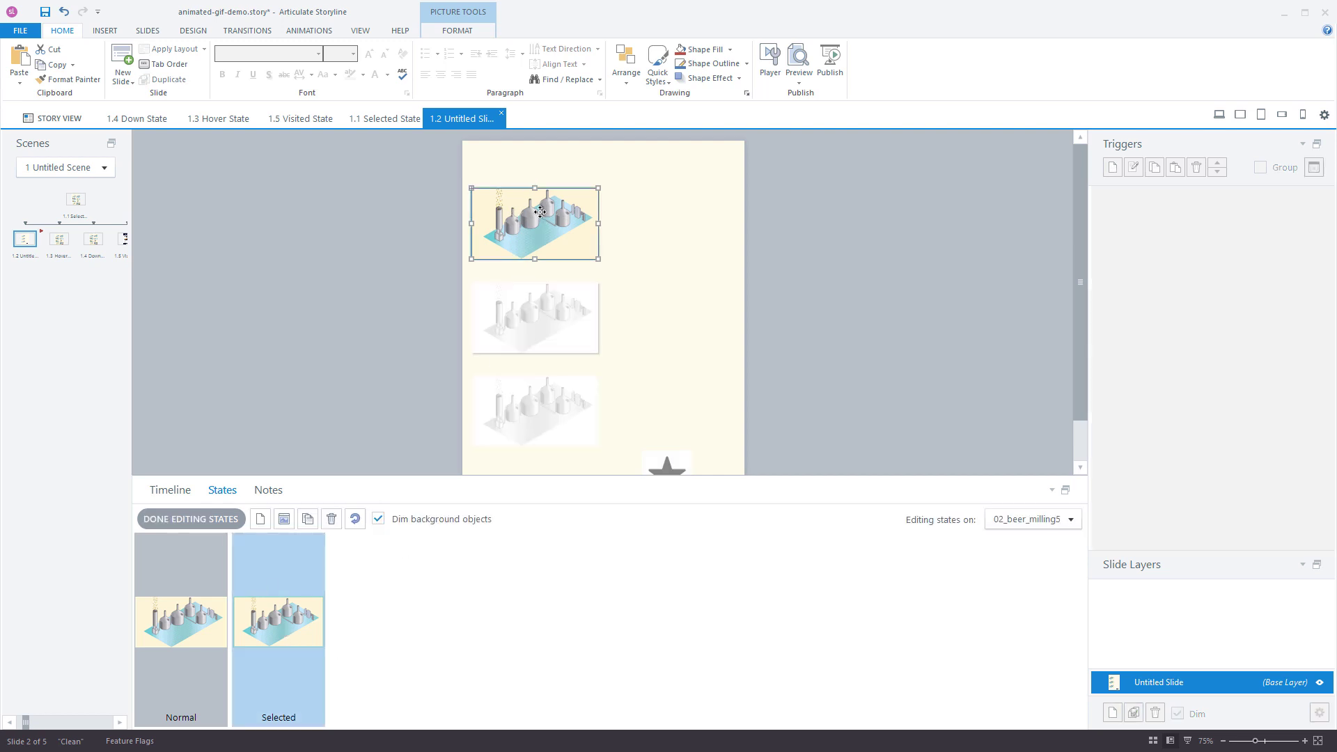
left_click(179, 632)
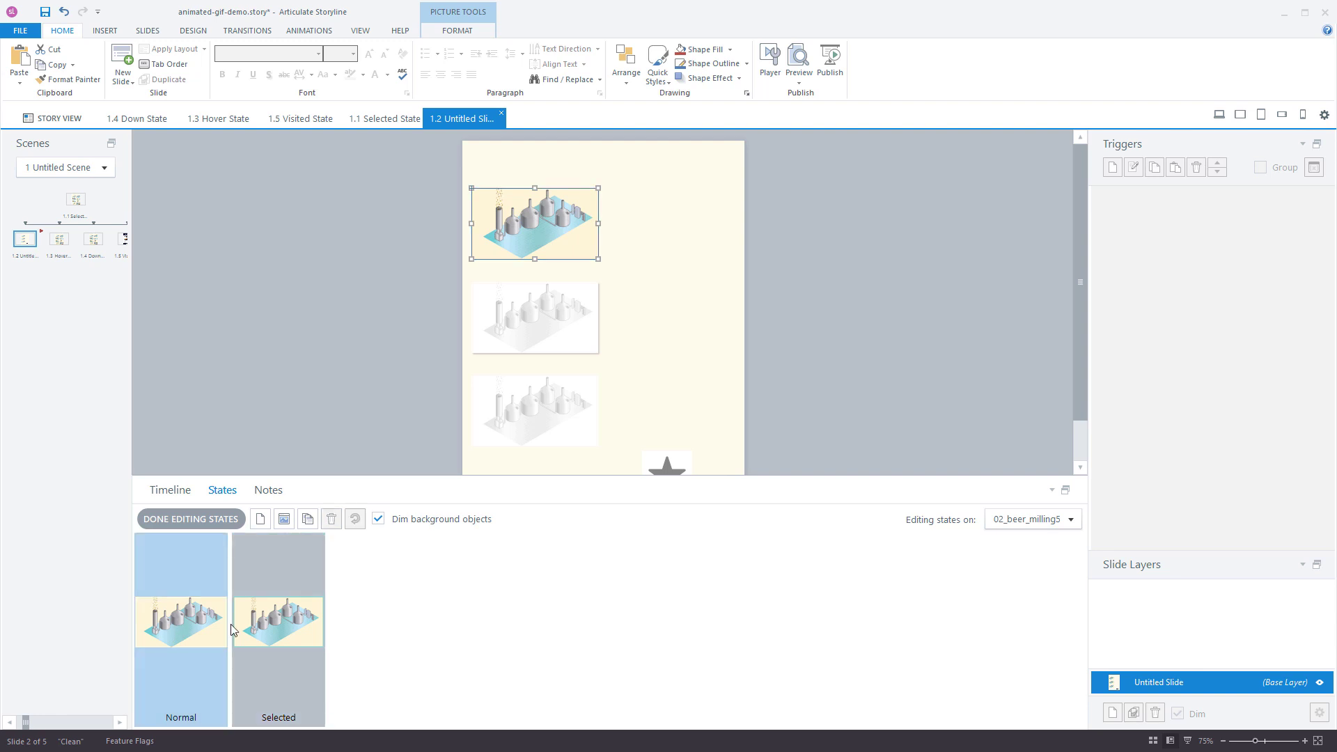
left_click(277, 631)
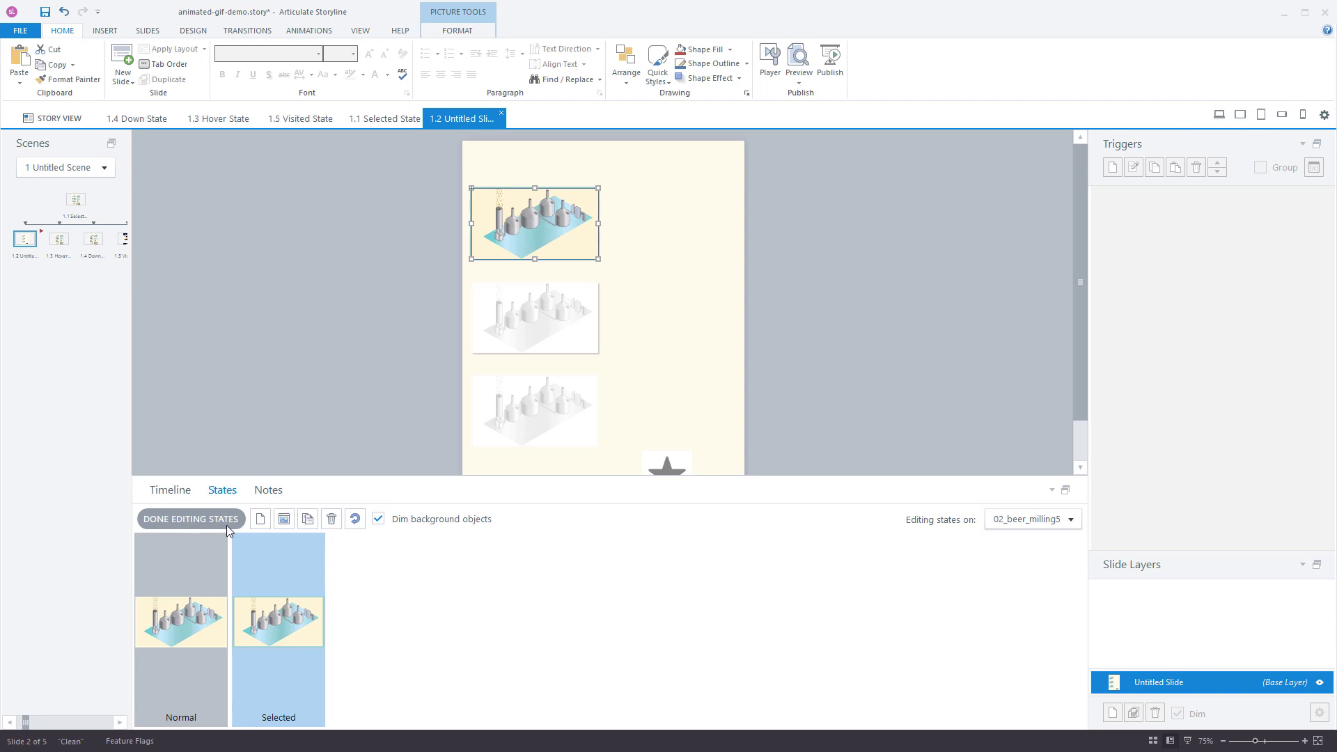
left_click(177, 516)
- Leave state editing and view the second milling picture's Hover state
left_click(525, 314)
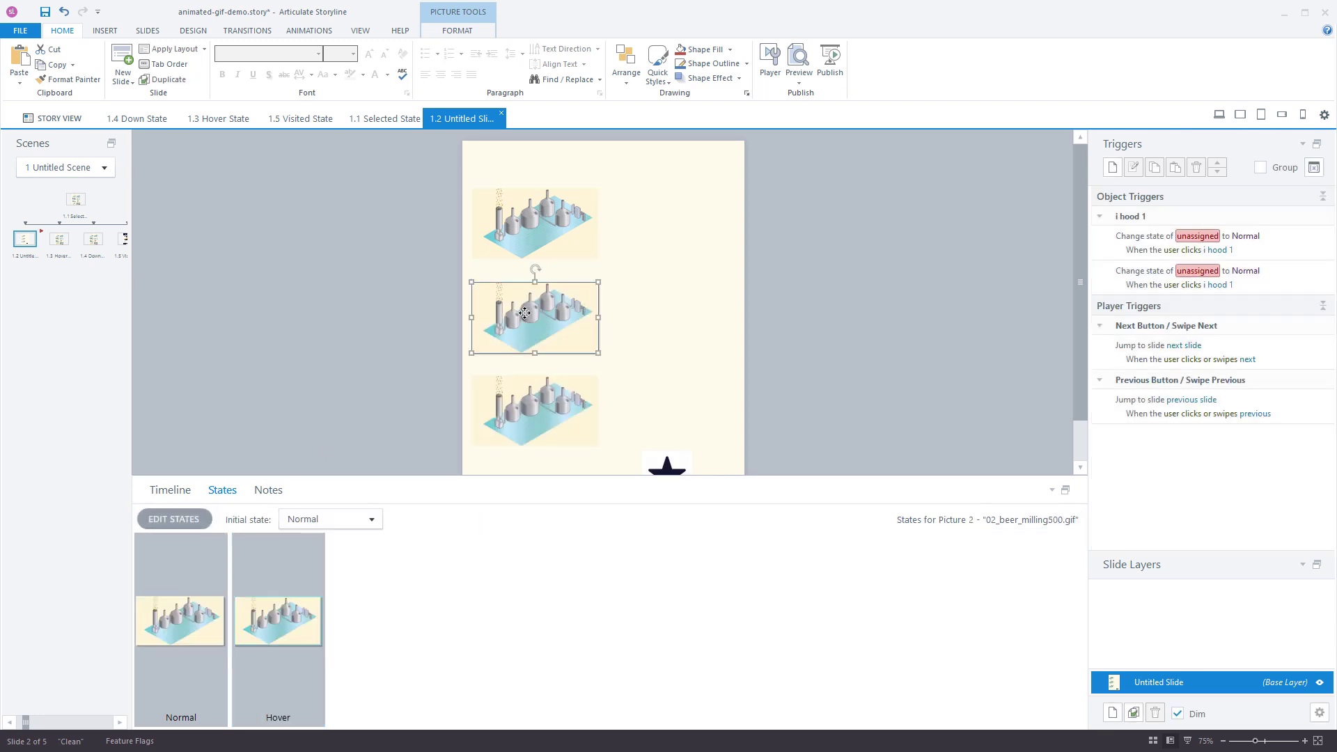
left_click(282, 624)
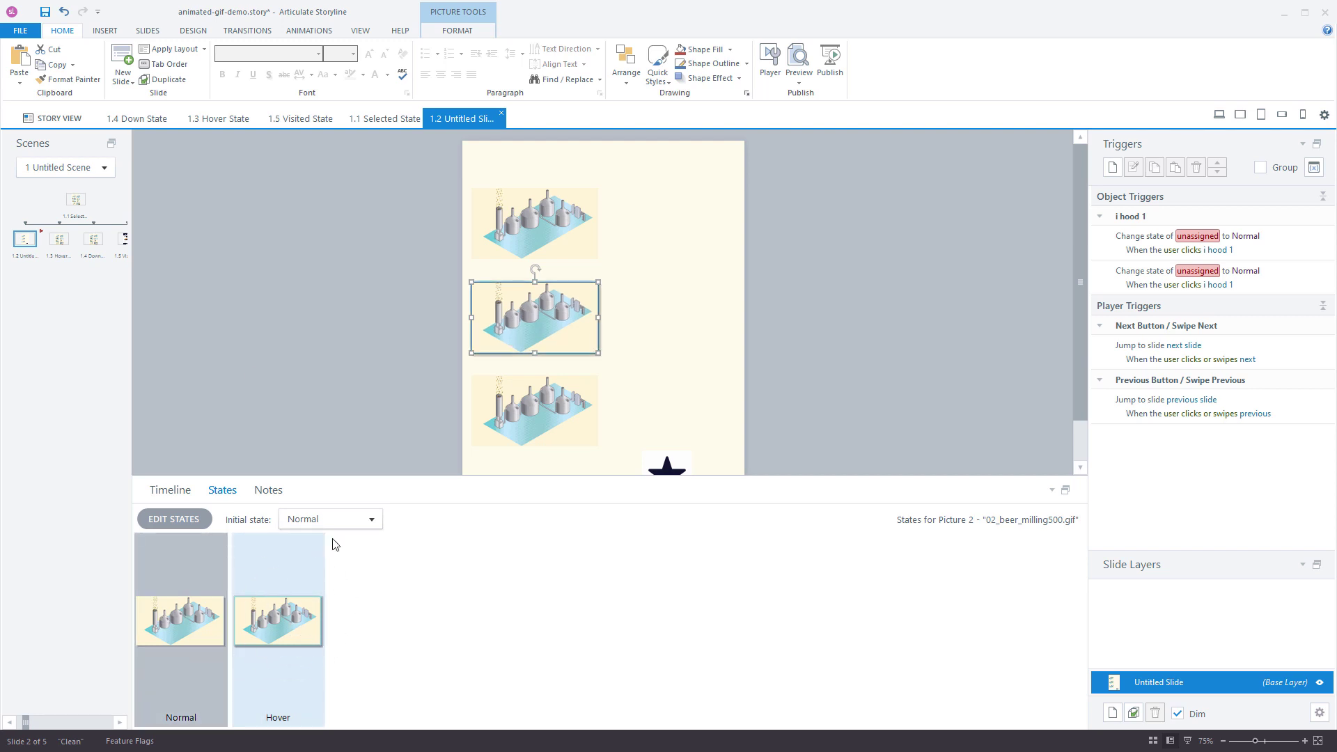
left_click(537, 340)
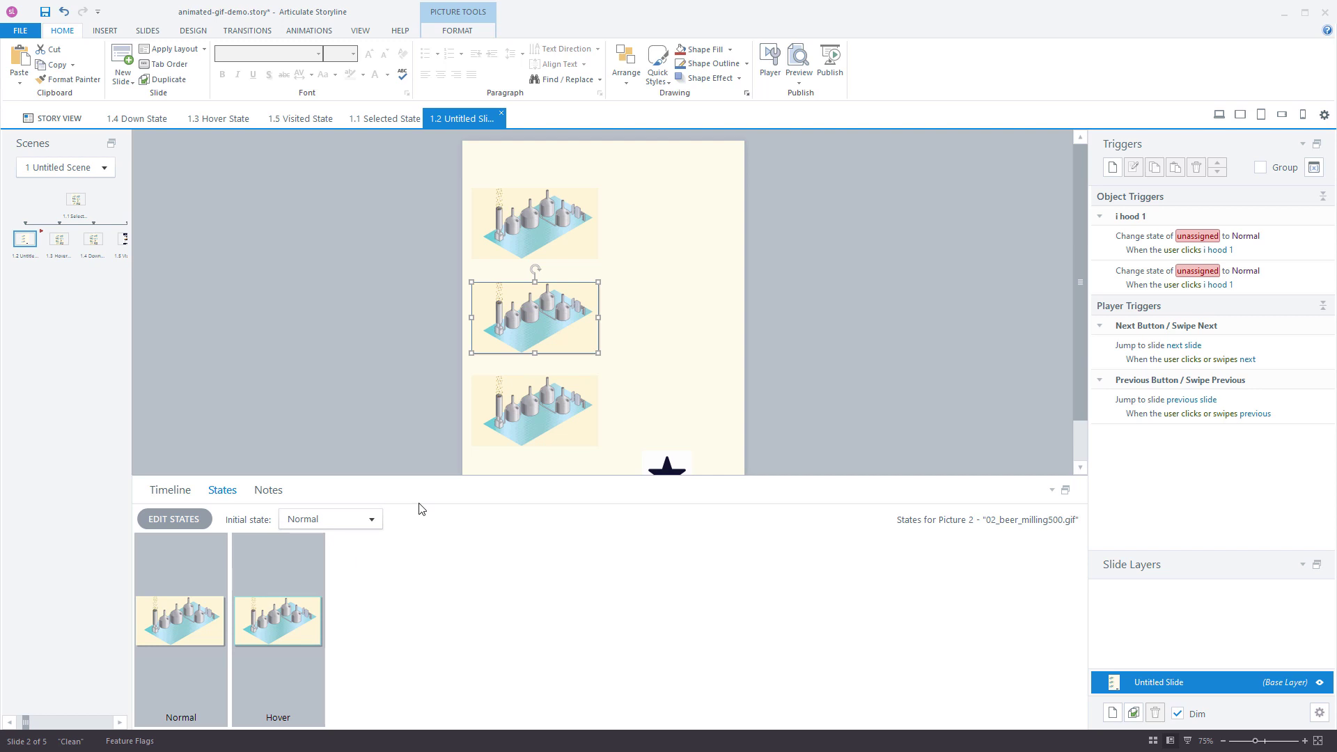
- Select the third milling picture and compare its Down and Normal states
left_click(533, 408)
left_click(290, 657)
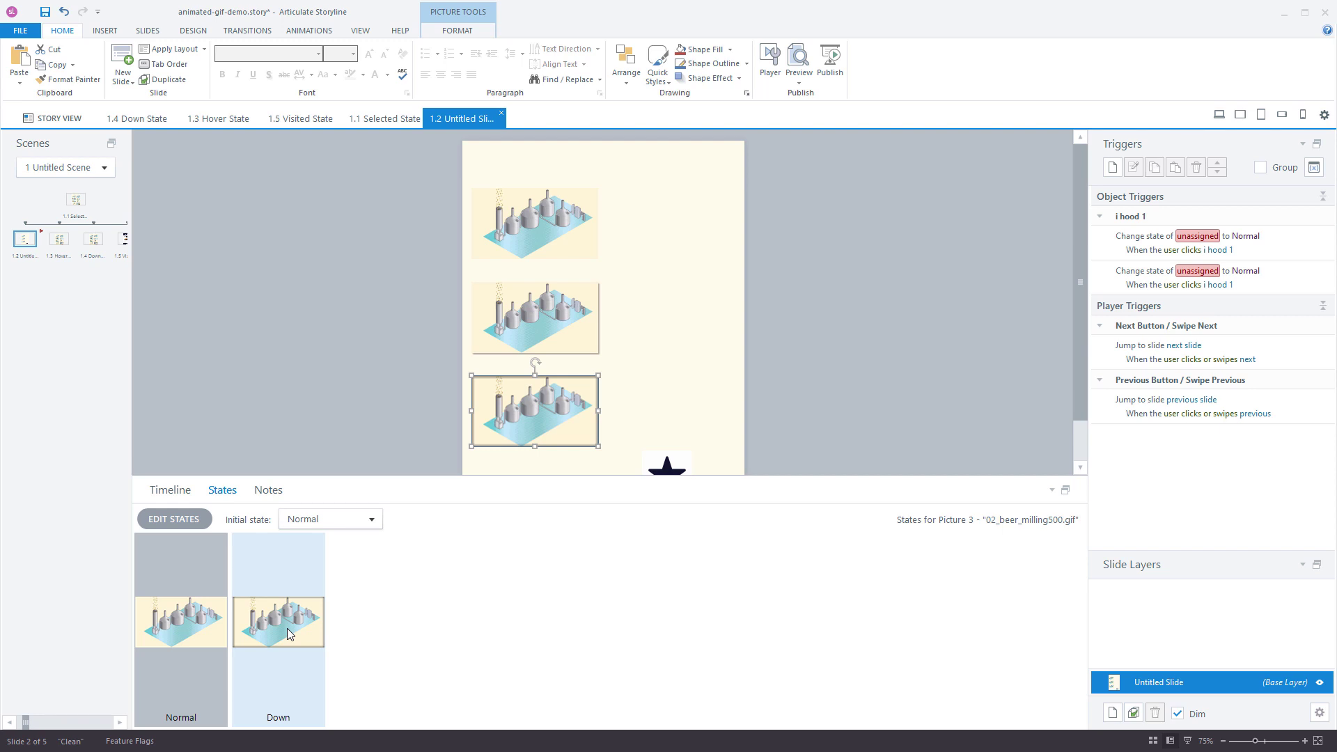
left_click(195, 629)
left_click(270, 628)
left_click(203, 628)
left_click(293, 617)
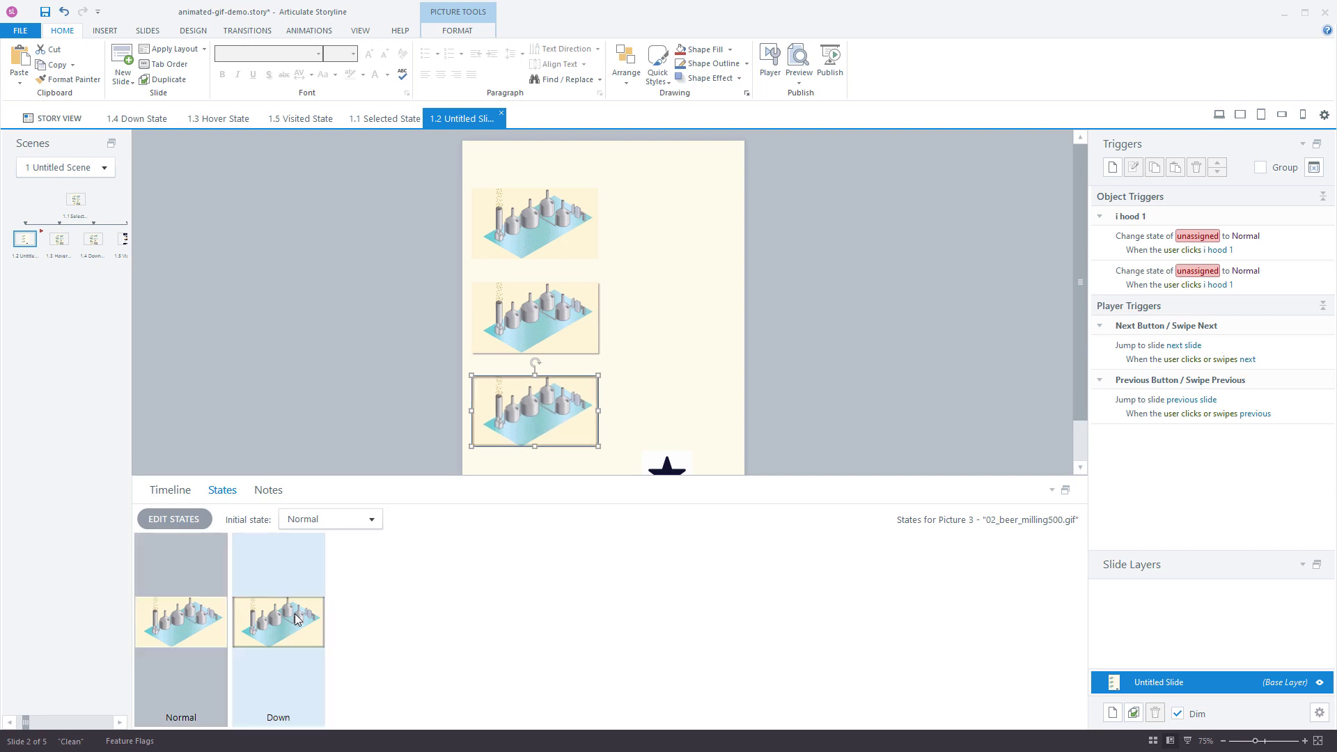